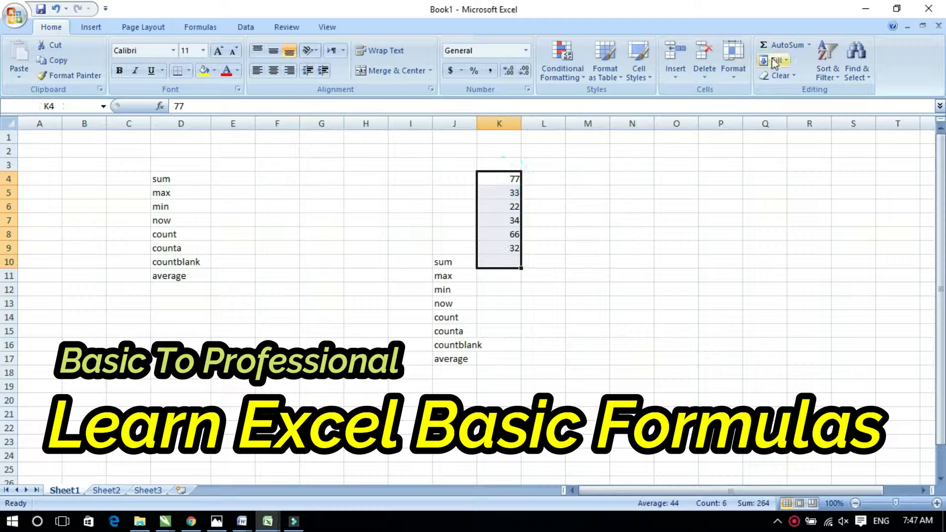
Delete the sum formula from cell K10.
{"action": "left_click", "coordinate": [700, 273]}
{"action": "key", "text": "Left"}
{"action": "key", "text": "Left"}
{"action": "key", "text": "Left"}
{"action": "key", "text": "Left"}
{"action": "key", "text": "Left"}
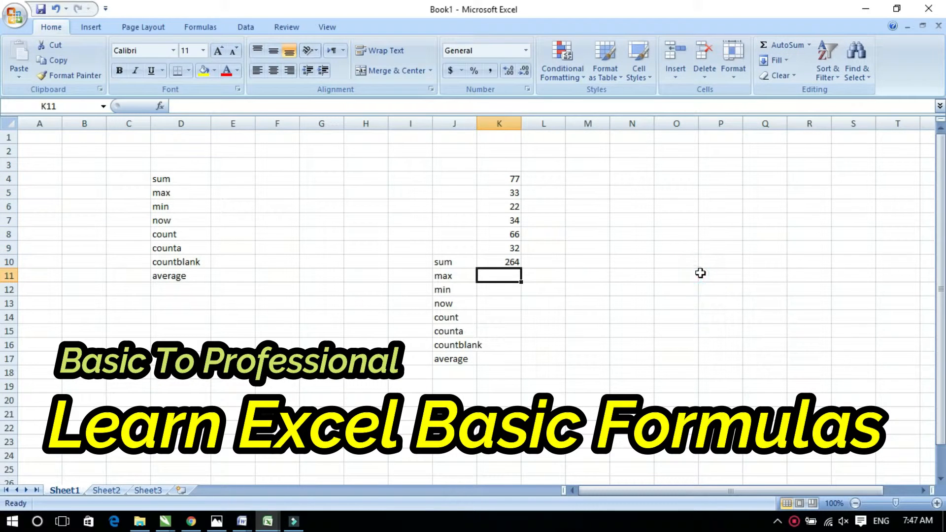
{"action": "left_click", "coordinate": [514, 262]}
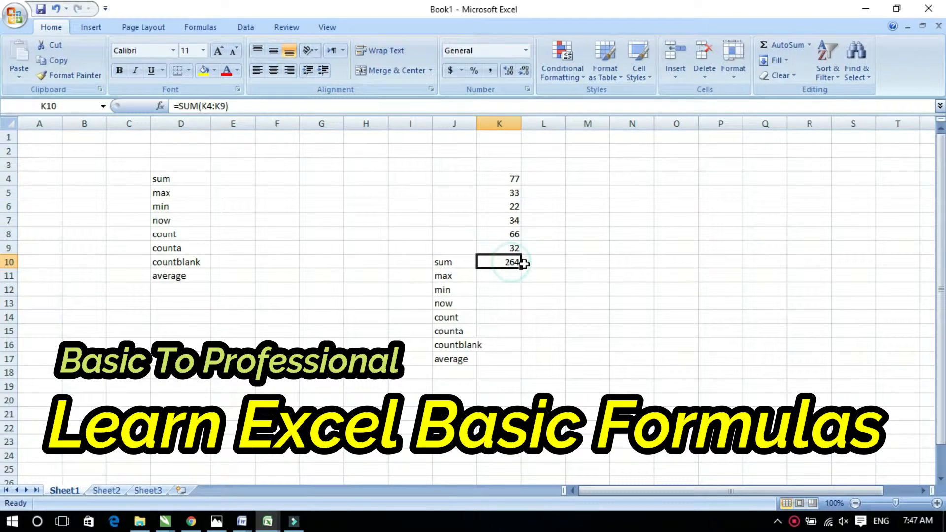
{"action": "key", "text": "Delete"}
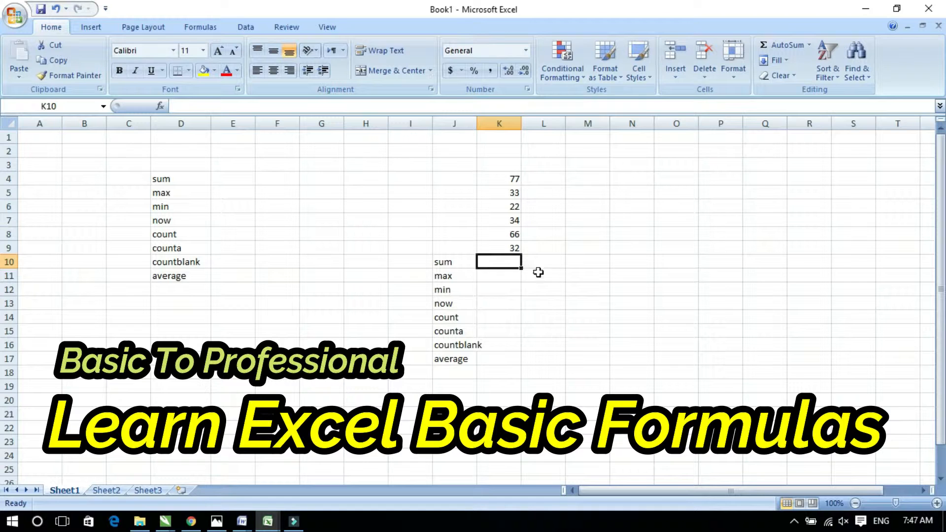
{"action": "left_click", "coordinate": [542, 316]}
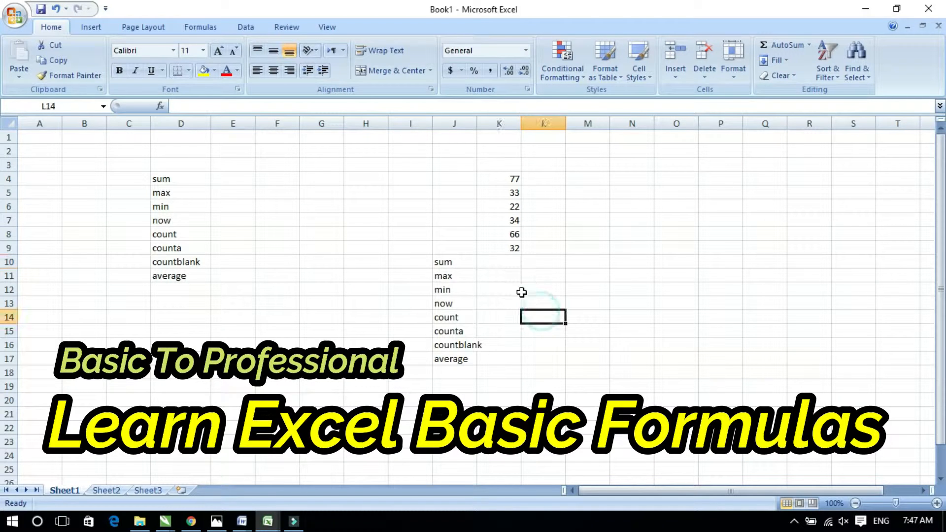
Enter the formula =sum(K4:K9) in cell K10 beside the sum label.
{"action": "left_click", "coordinate": [498, 266]}
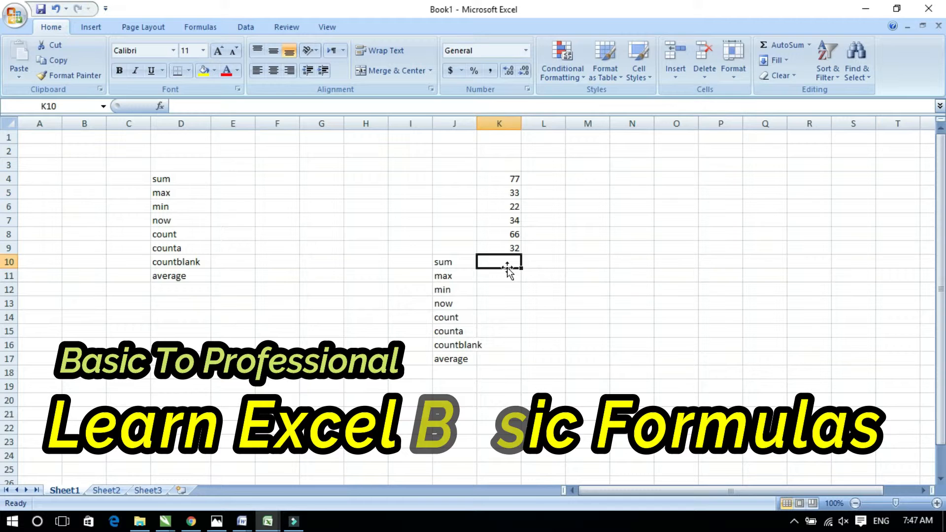
{"action": "type", "text": "="}
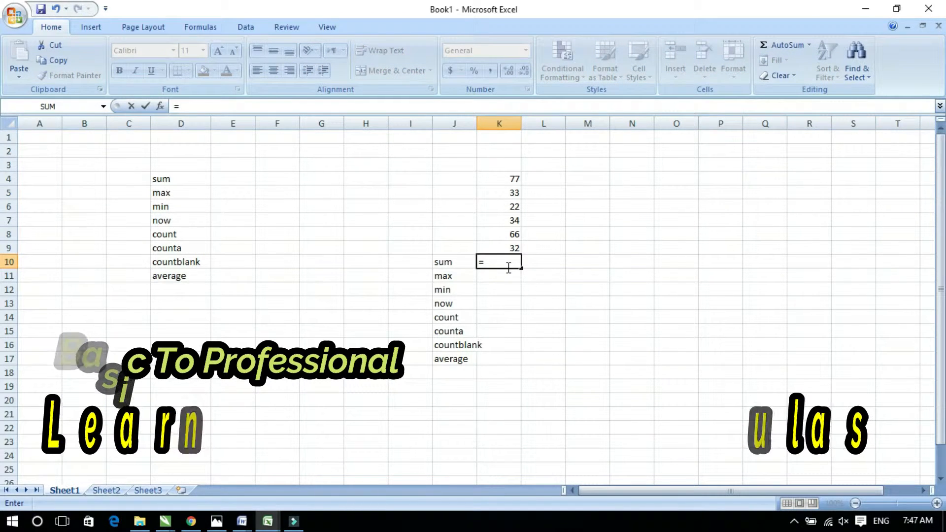
{"action": "type", "text": "sum"}
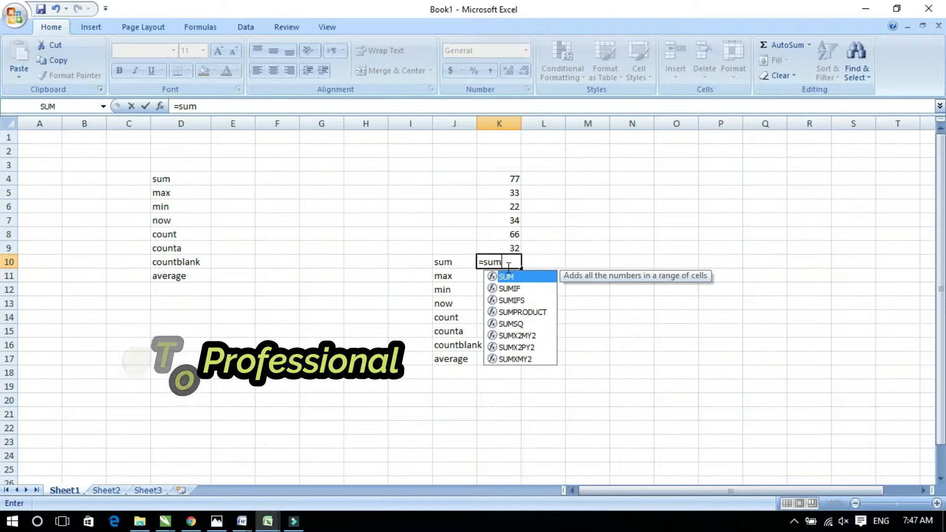
{"action": "type", "text": "("}
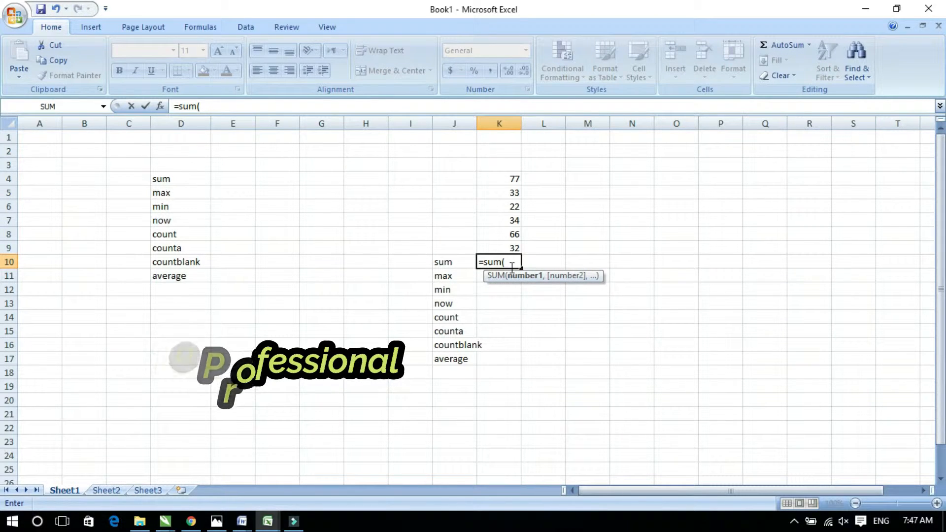
{"action": "left_click", "coordinate": [499, 179]}
{"action": "left_click_drag", "start_coordinate": [499, 179], "coordinate": [507, 245]}
{"action": "type", "text": ")"}
{"action": "key", "text": "Return"}
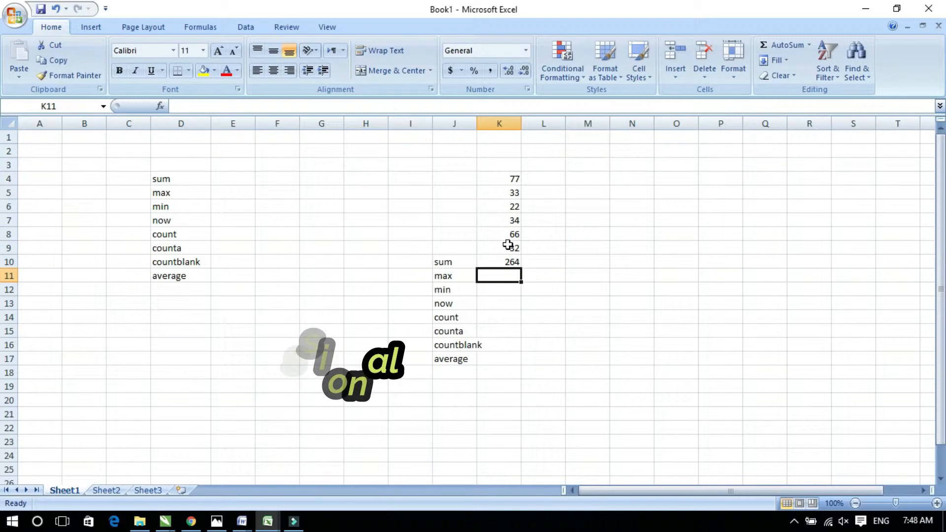
Enter =sum(K4,K7,K9) in cell M10 to add only those three separate cells.
{"action": "left_click", "coordinate": [589, 262]}
{"action": "type", "text": "="}
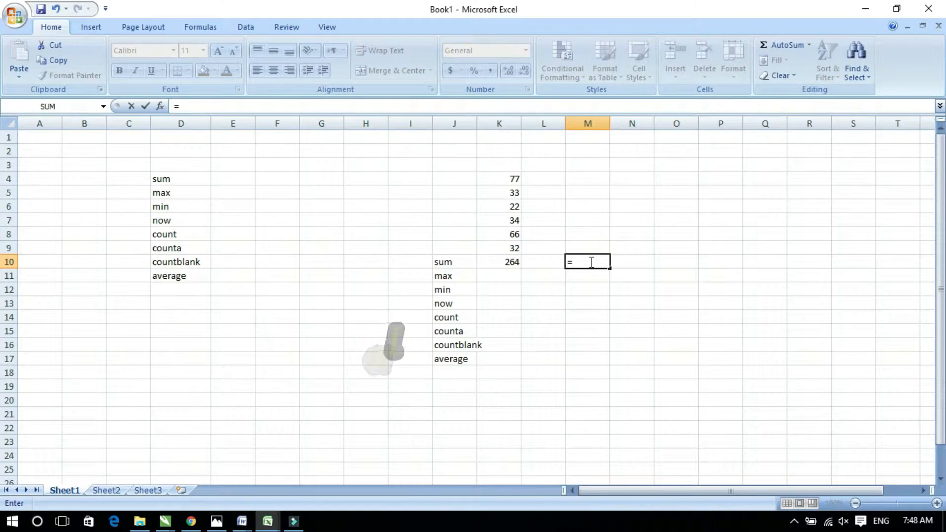
{"action": "type", "text": "sum"}
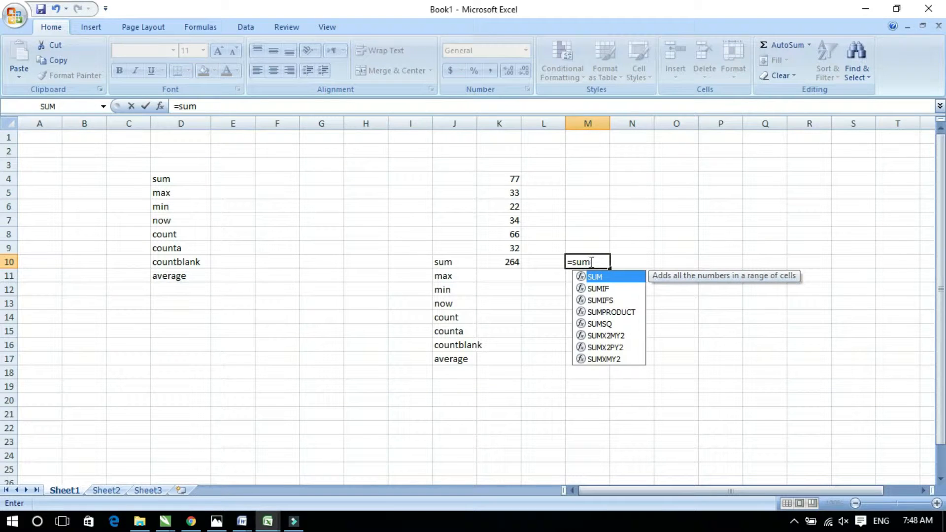
{"action": "type", "text": "("}
{"action": "left_click", "coordinate": [509, 180]}
{"action": "type", "text": ","}
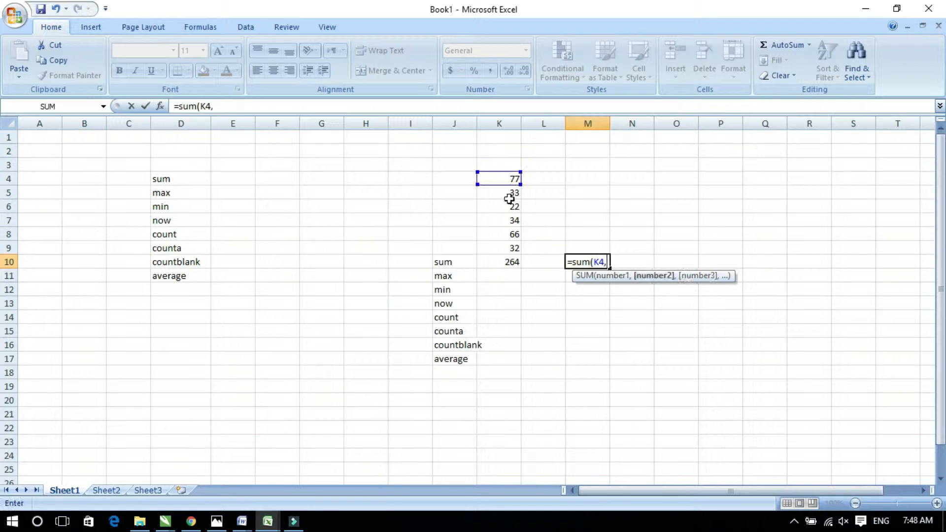
{"action": "left_click", "coordinate": [510, 220]}
{"action": "type", "text": ","}
{"action": "left_click", "coordinate": [507, 244]}
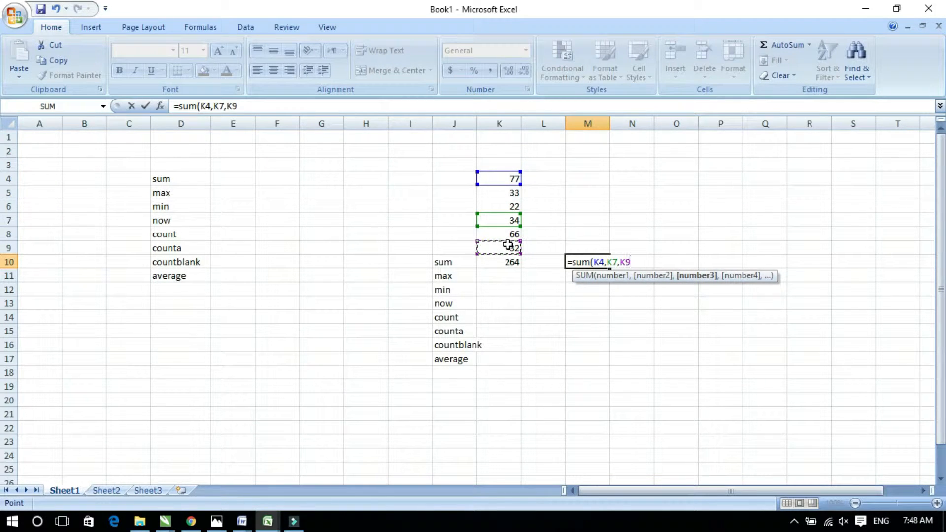
{"action": "type", "text": ")"}
{"action": "key", "text": "Return"}
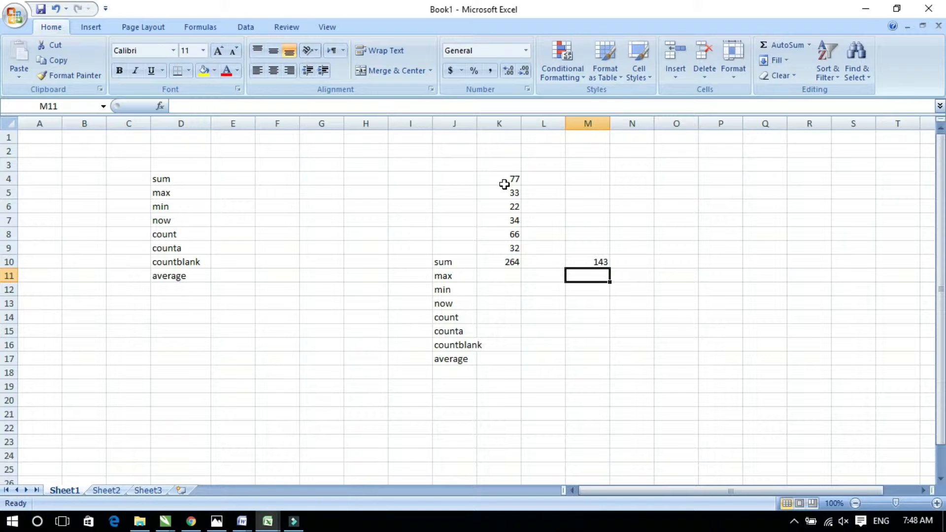
Enter the formula =max(K4:K9) in cell K11 beside the max label.
{"action": "left_click", "coordinate": [504, 280]}
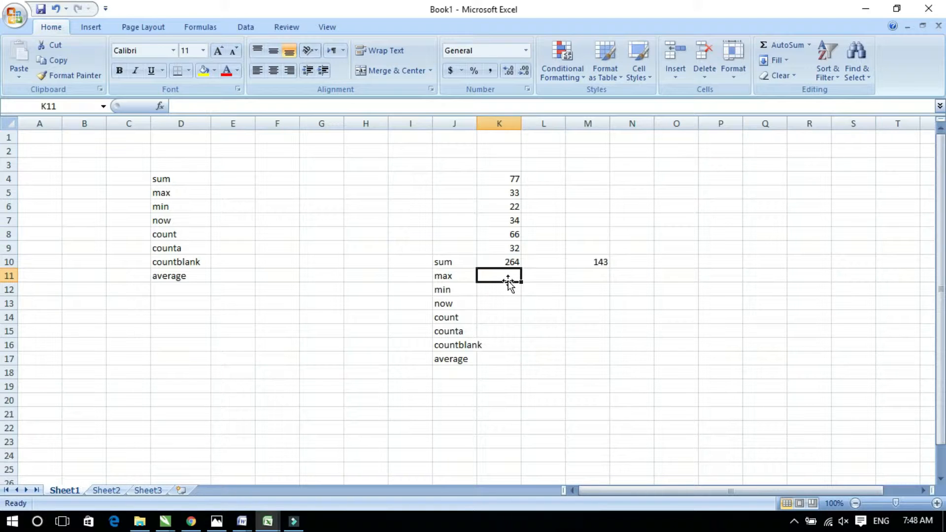
{"action": "type", "text": "="}
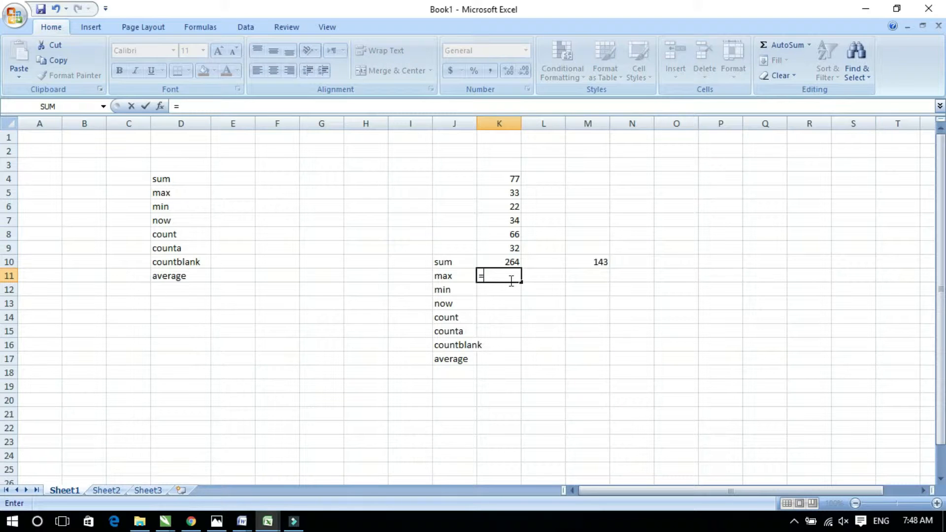
{"action": "type", "text": "max("}
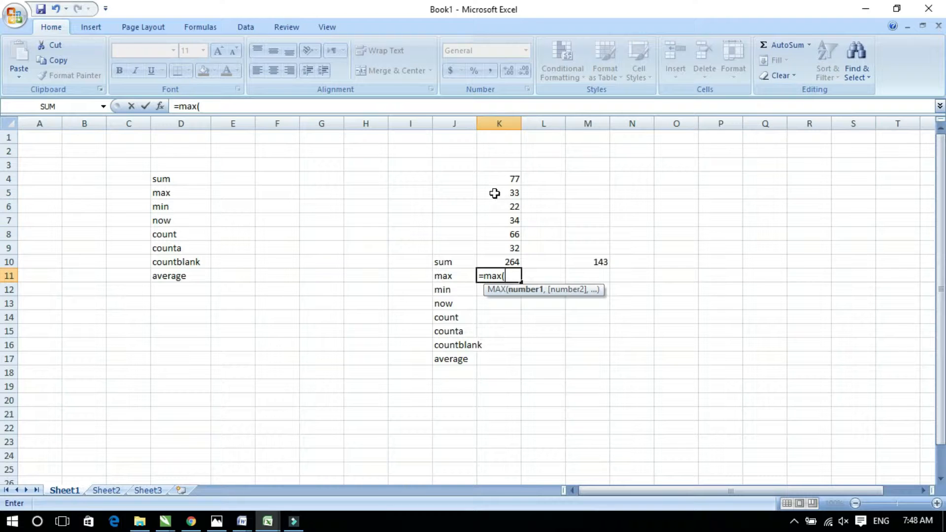
{"action": "left_click_drag", "start_coordinate": [495, 179], "coordinate": [499, 246]}
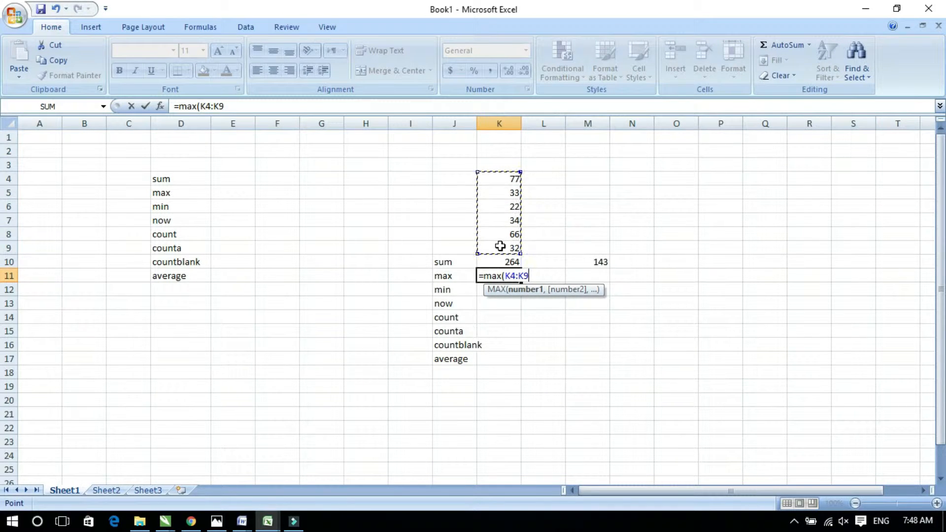
{"action": "type", "text": ")"}
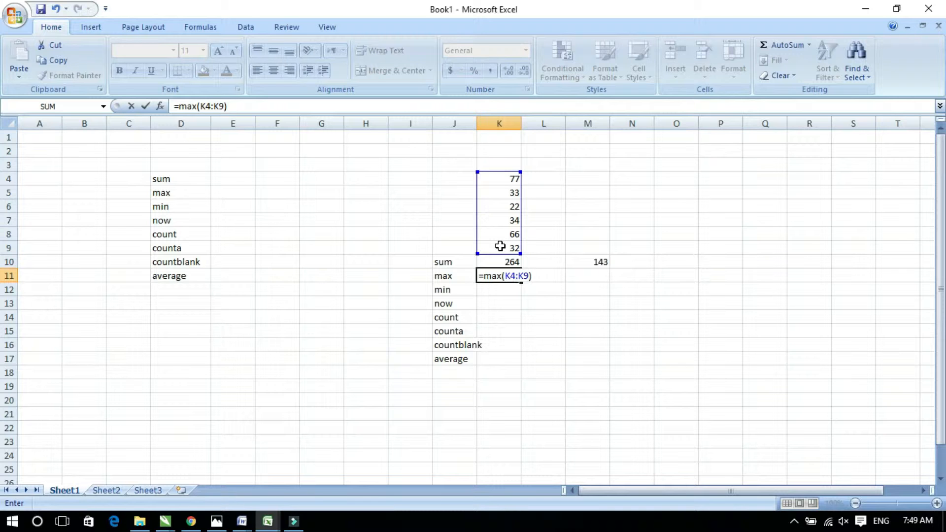
{"action": "key", "text": "Return"}
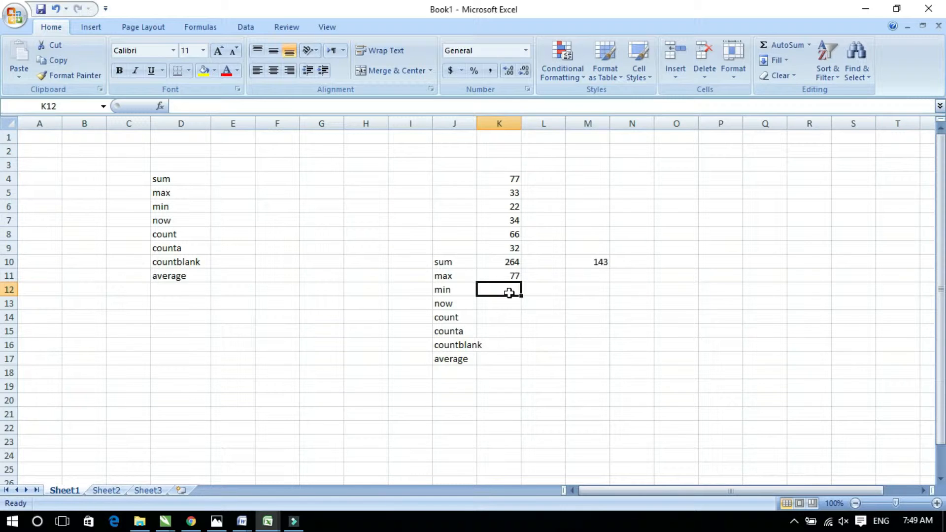
Enter the formula =min(K4:K9) in cell K12 beside the min label.
{"action": "type", "text": "=min"}
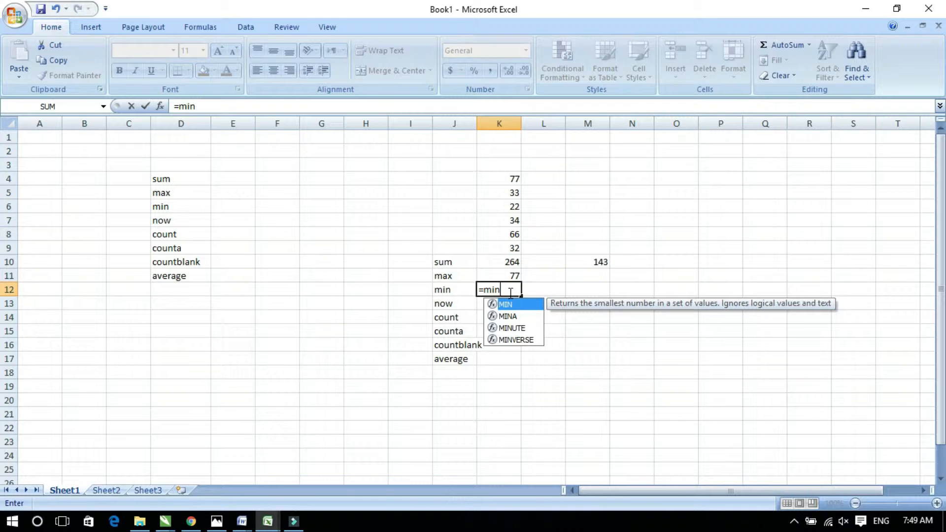
{"action": "type", "text": "("}
{"action": "left_click_drag", "start_coordinate": [502, 184], "coordinate": [507, 245]}
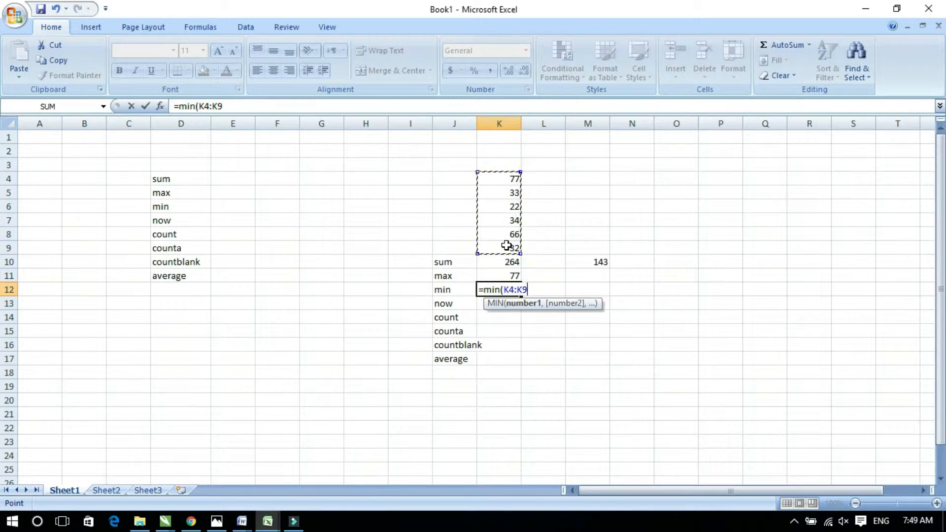
{"action": "type", "text": ")"}
{"action": "key", "text": "Return"}
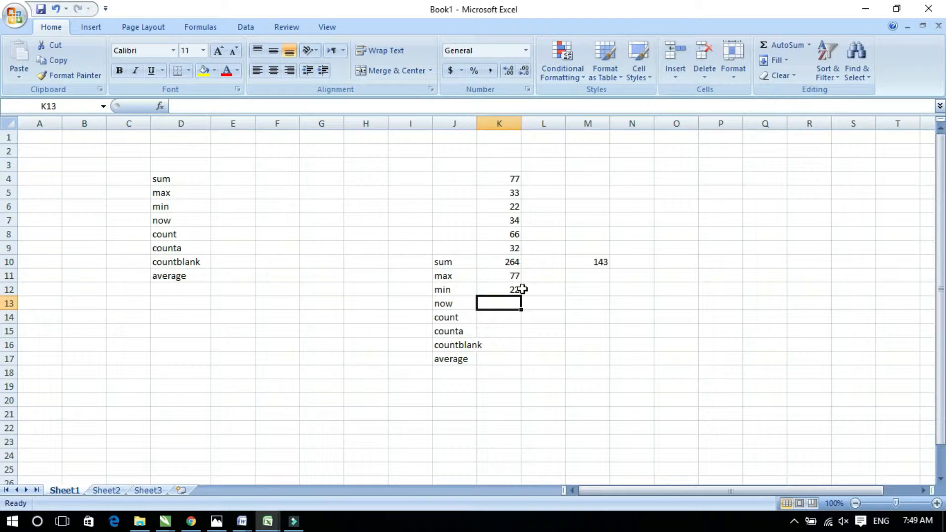
Enter the formula =now() in cell K13 beside the now label.
{"action": "type", "text": "="}
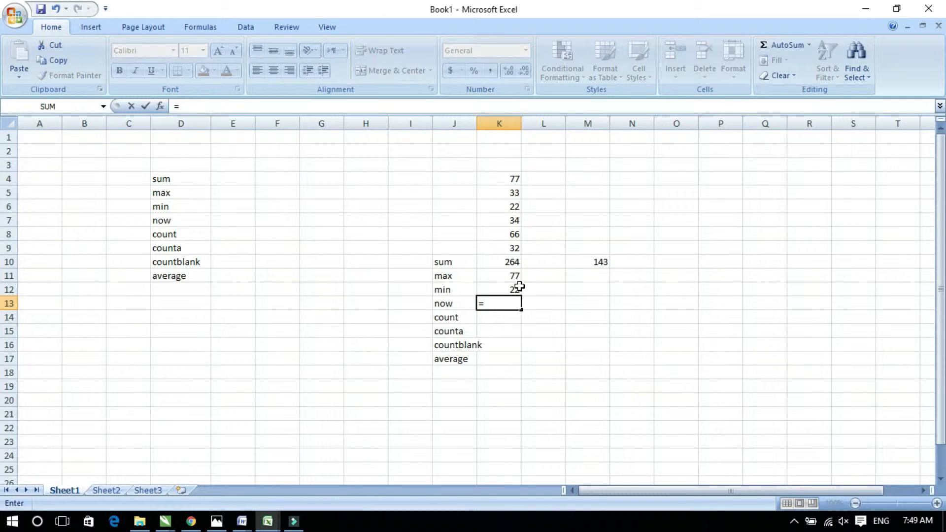
{"action": "type", "text": "now()"}
{"action": "key", "text": "Return"}
{"action": "left_click", "coordinate": [524, 302]}
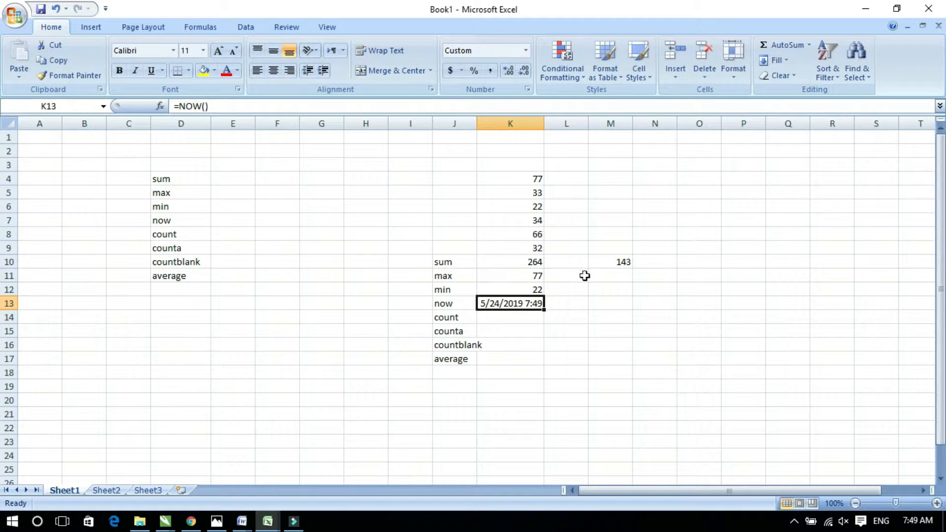
Copy the numbers in K4:K9 across to column P and apply all borders to K4:P9.
{"action": "left_click_drag", "start_coordinate": [534, 176], "coordinate": [754, 249]}
{"action": "left_click", "coordinate": [756, 276]}
{"action": "left_click_drag", "start_coordinate": [744, 179], "coordinate": [506, 245]}
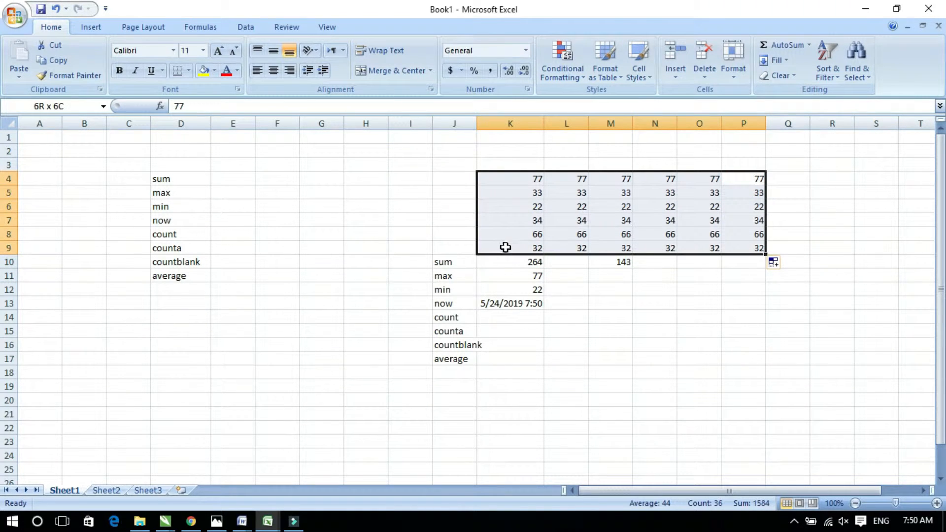
{"action": "left_click", "coordinate": [188, 71]}
{"action": "left_click", "coordinate": [206, 187]}
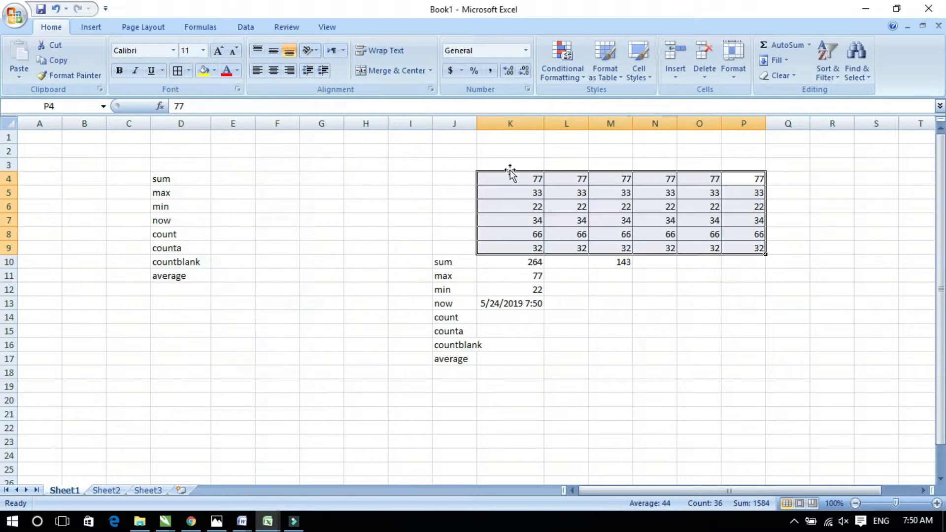
Enter the column headings eng, math, urdu, phy, bio and pak.stdy in cells K3 through P3.
{"action": "left_click", "coordinate": [520, 164]}
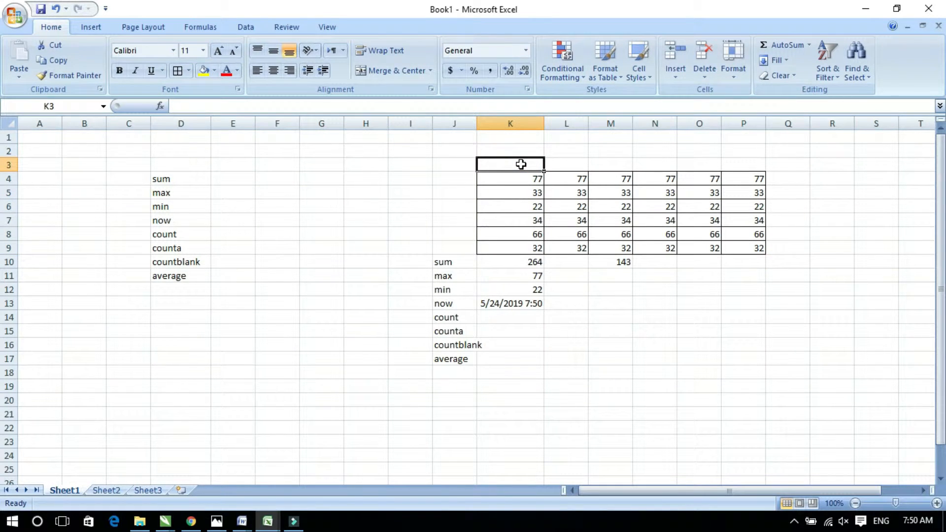
{"action": "type", "text": "eng"}
{"action": "key", "text": "Tab"}
{"action": "type", "text": "math"}
{"action": "key", "text": "Tab"}
{"action": "type", "text": "urdu"}
{"action": "key", "text": "Tab"}
{"action": "type", "text": "phy"}
{"action": "key", "text": "Tab"}
{"action": "type", "text": "b"}
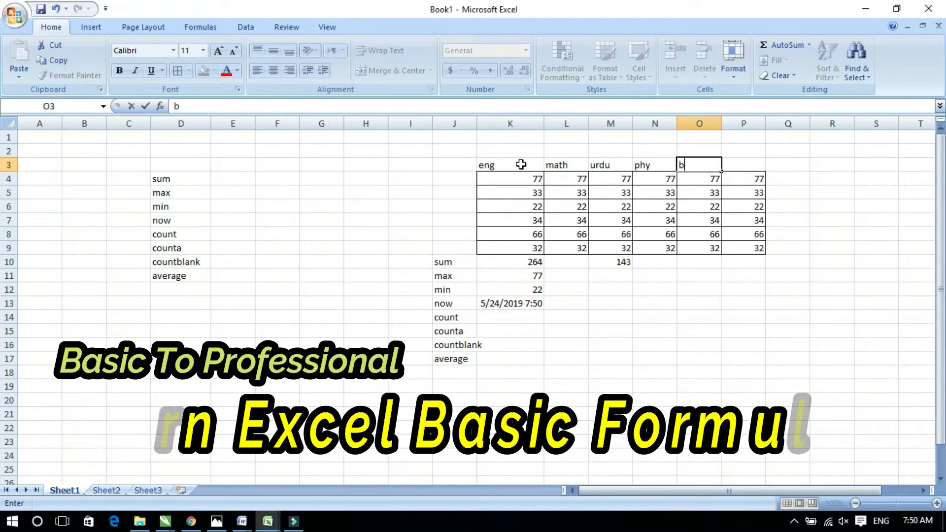
{"action": "type", "text": "io"}
{"action": "key", "text": "Tab"}
{"action": "type", "text": "pak.stdy"}
Apply all borders to the heading row together with the numbers beneath it.
{"action": "left_click_drag", "start_coordinate": [518, 163], "coordinate": [759, 237]}
{"action": "left_click", "coordinate": [177, 71]}
{"action": "left_click", "coordinate": [559, 276]}
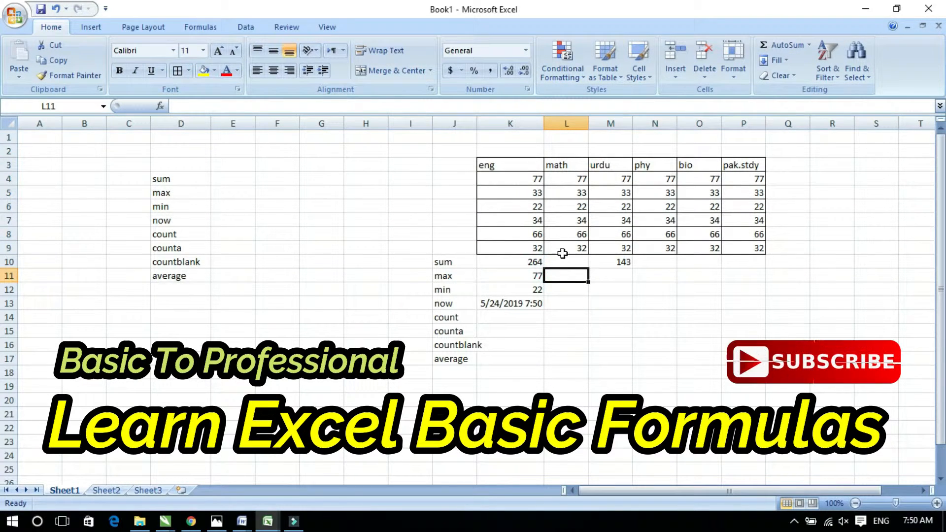
Enter the formula =count(K3:P9) in cell K14 beside the count label.
{"action": "left_click", "coordinate": [519, 319]}
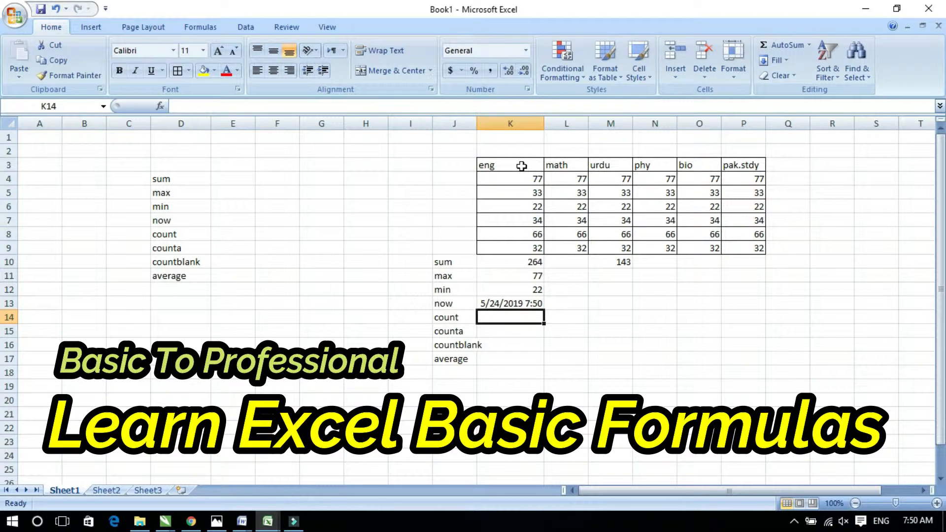
{"action": "left_click_drag", "start_coordinate": [526, 166], "coordinate": [742, 165]}
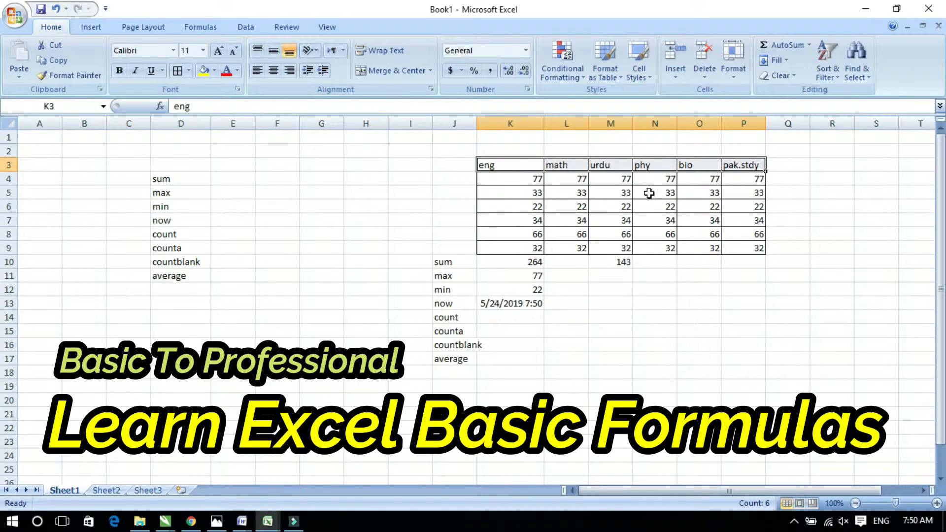
{"action": "left_click", "coordinate": [506, 322]}
{"action": "type", "text": "="}
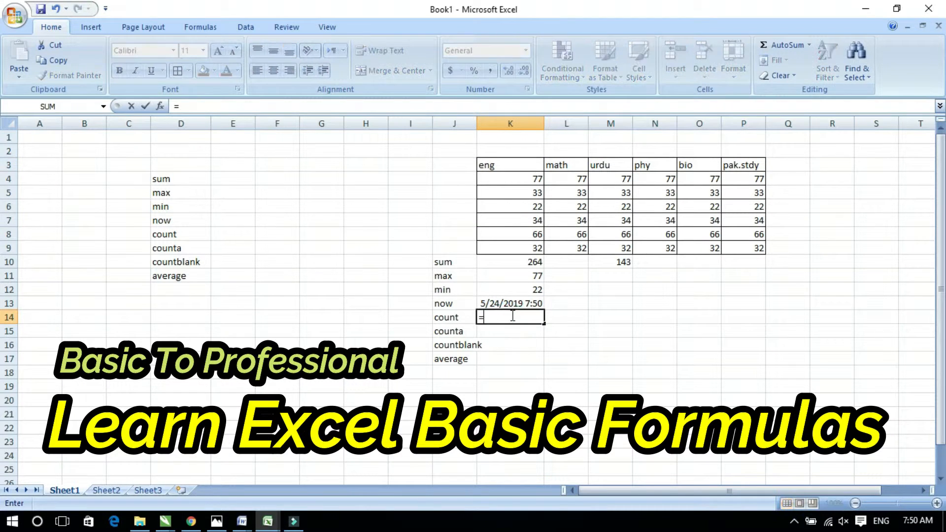
{"action": "type", "text": "cou"}
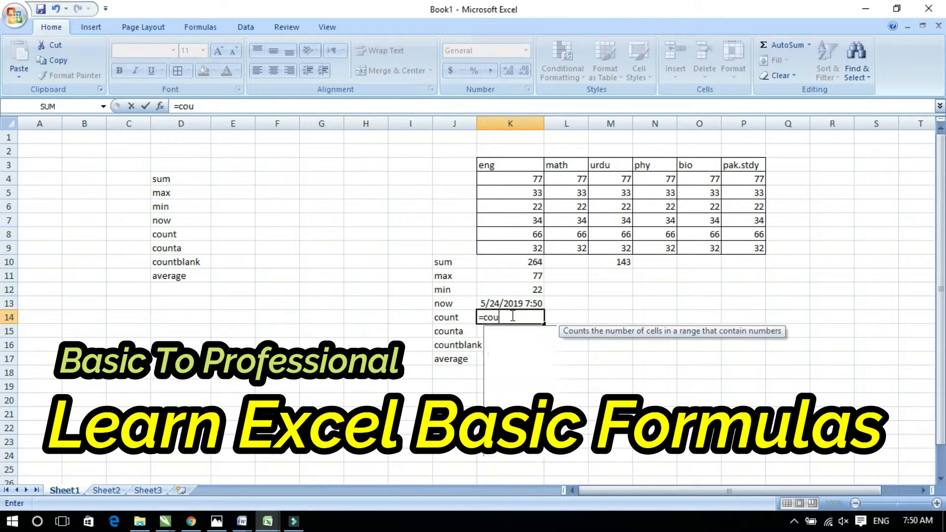
{"action": "type", "text": "nt("}
{"action": "left_click_drag", "start_coordinate": [491, 165], "coordinate": [740, 249]}
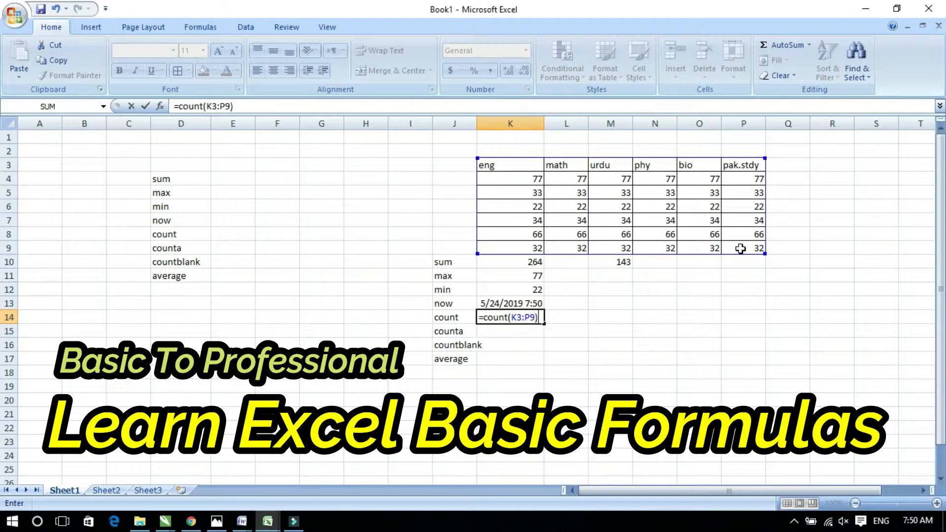
{"action": "key", "text": "Return"}
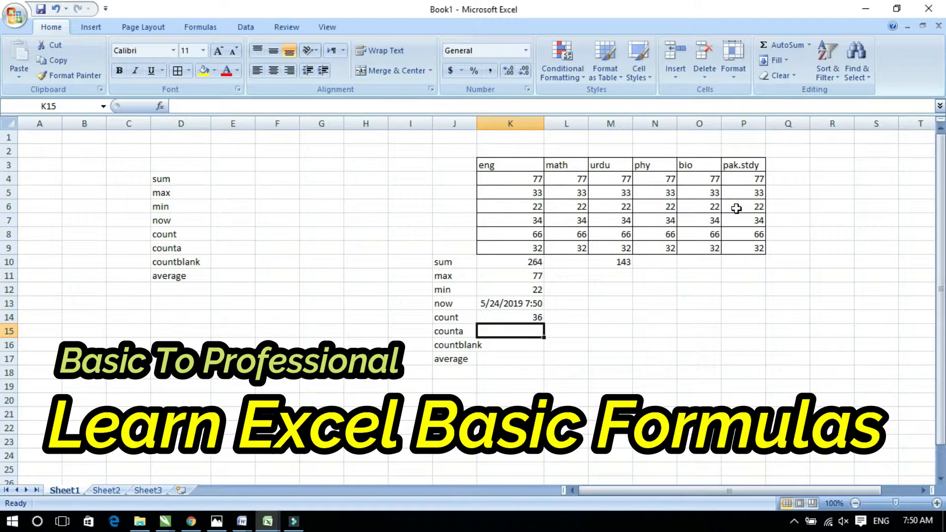
Examine the number cells and text headings in K3:P9 and compare them with the COUNT formula in K14.
{"action": "left_click", "coordinate": [750, 185]}
{"action": "left_click", "coordinate": [753, 193]}
{"action": "left_click", "coordinate": [757, 205]}
{"action": "left_click", "coordinate": [756, 220]}
{"action": "left_click", "coordinate": [756, 234]}
{"action": "left_click", "coordinate": [759, 248]}
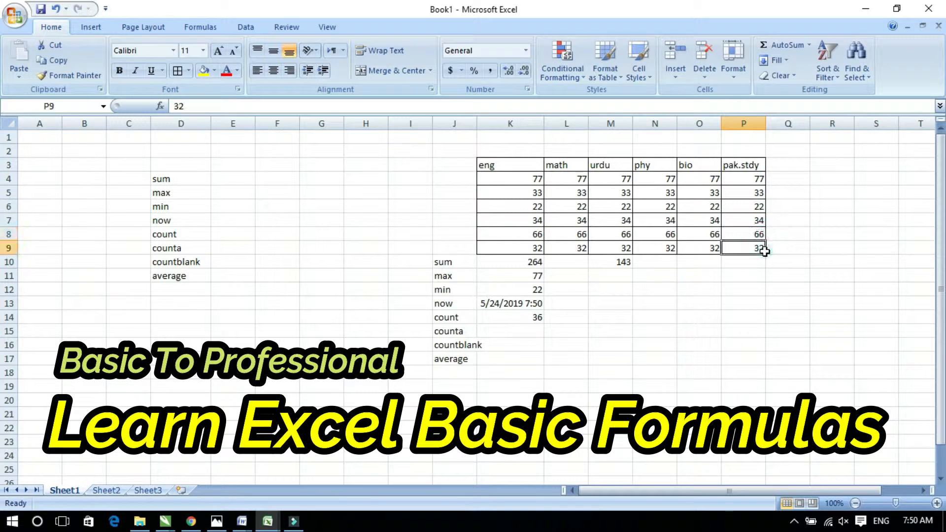
{"action": "left_click_drag", "start_coordinate": [700, 179], "coordinate": [700, 248]}
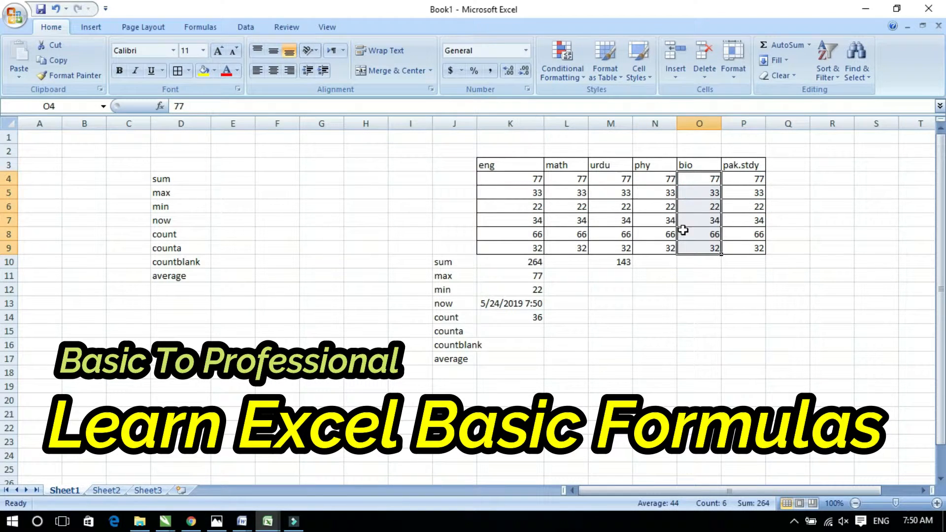
{"action": "left_click", "coordinate": [658, 184]}
{"action": "left_click_drag", "start_coordinate": [658, 188], "coordinate": [623, 263]}
{"action": "left_click_drag", "start_coordinate": [577, 183], "coordinate": [524, 237]}
{"action": "left_click_drag", "start_coordinate": [503, 165], "coordinate": [703, 168]}
{"action": "double_click", "coordinate": [528, 317]}
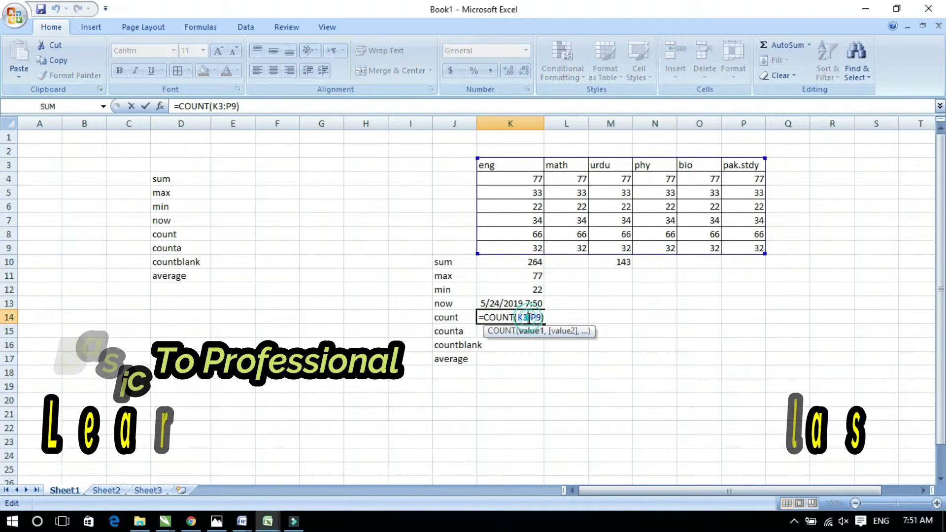
{"action": "key", "text": "Return"}
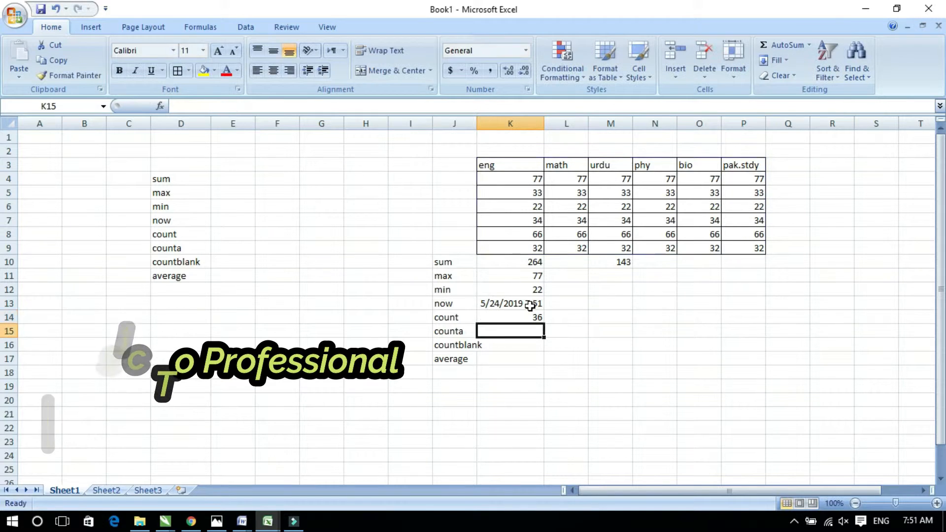